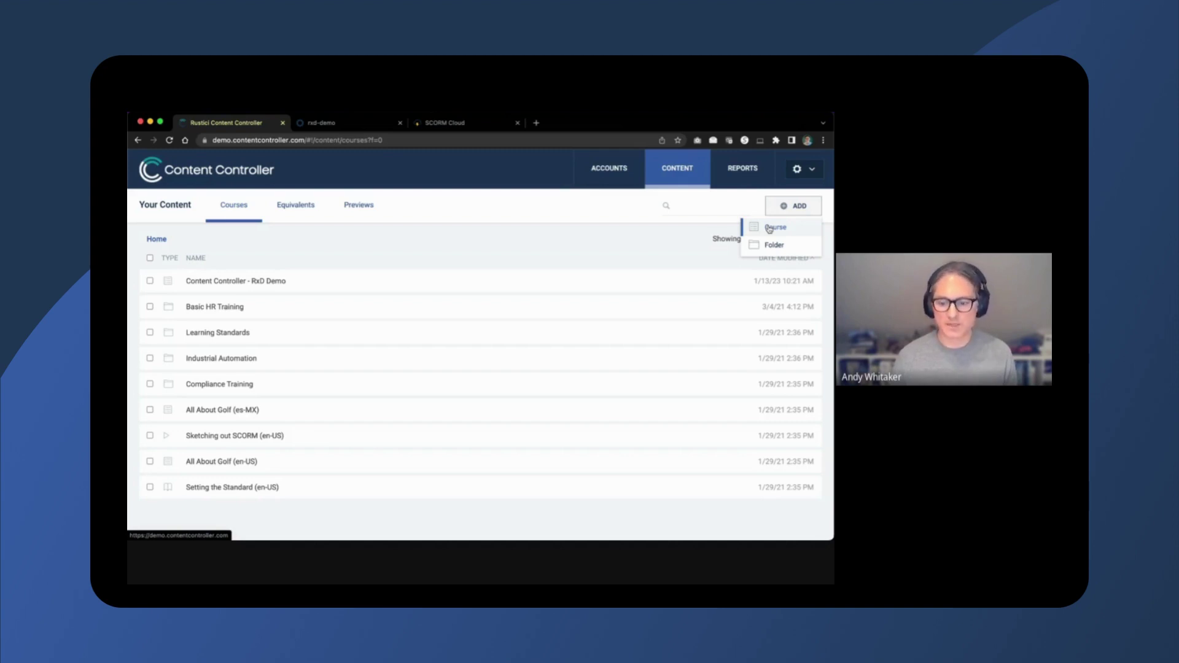
# Start adding an RXD course, then close the Add Course form without importing
pyautogui.click(769, 228)
pyautogui.click(588, 261)
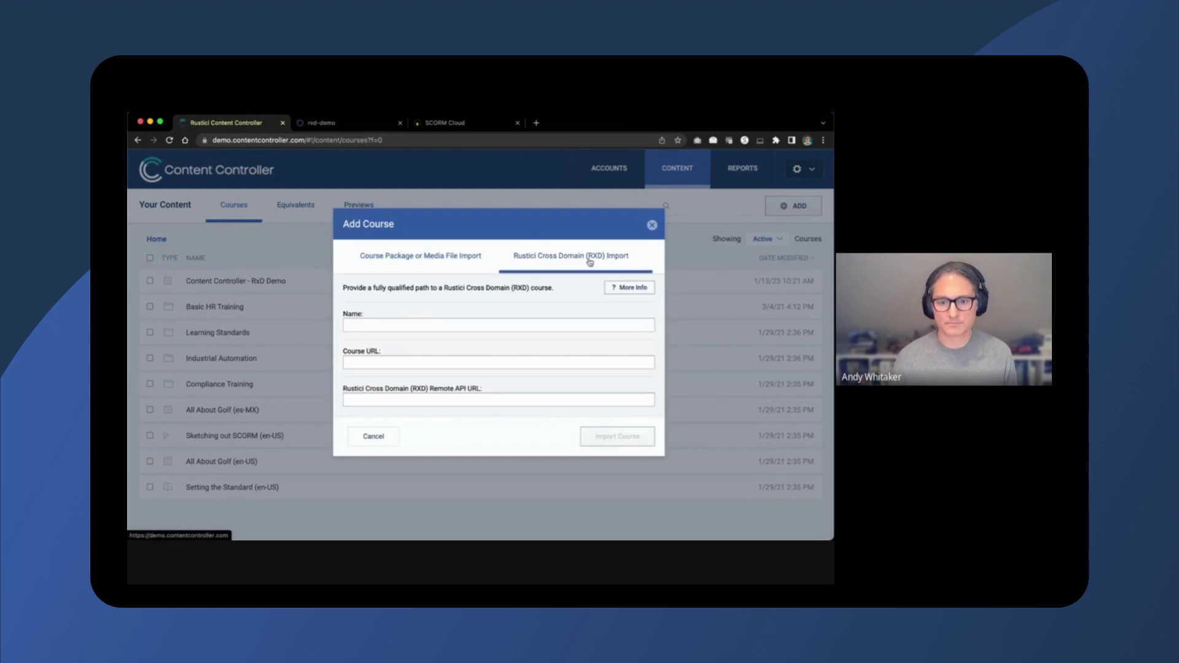
pyautogui.click(652, 226)
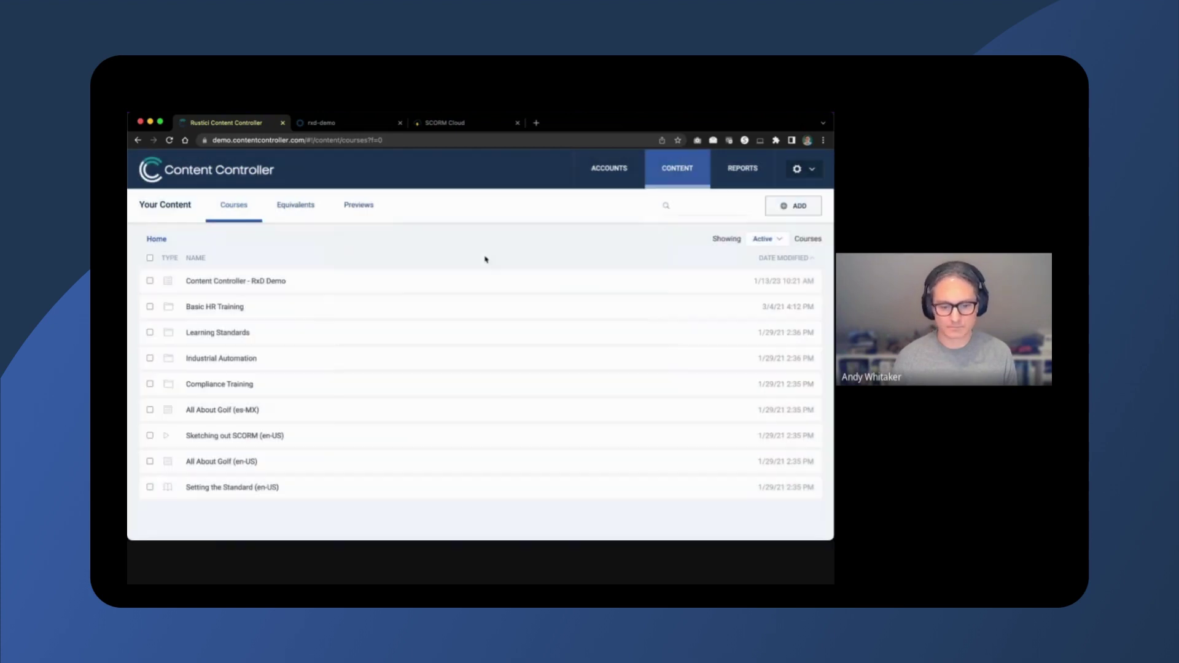
# Open the Content Controller - RxD Demo course details for editing and save them
pyautogui.click(404, 289)
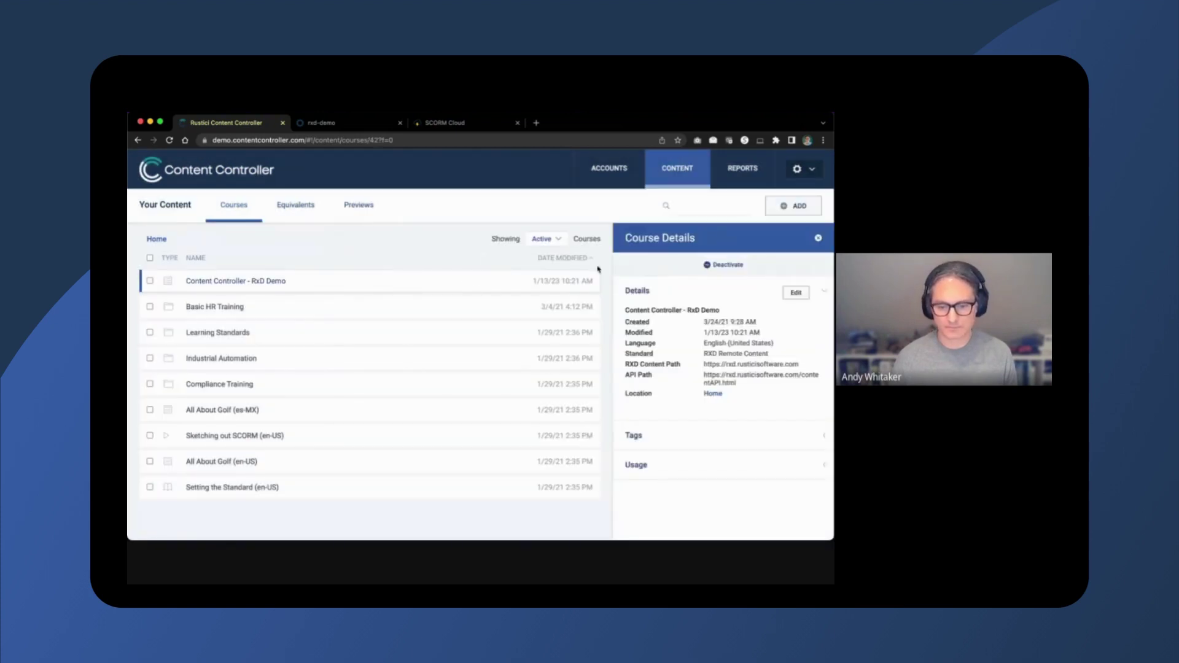
pyautogui.click(796, 292)
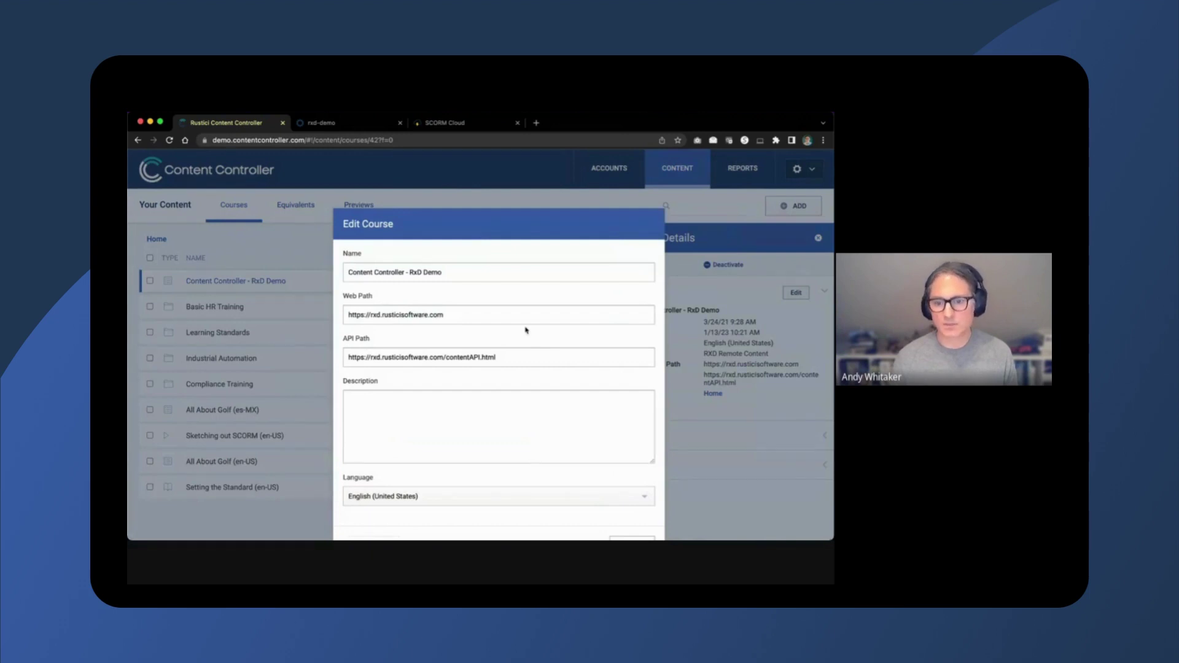
pyautogui.scroll(-2, 525, 330)
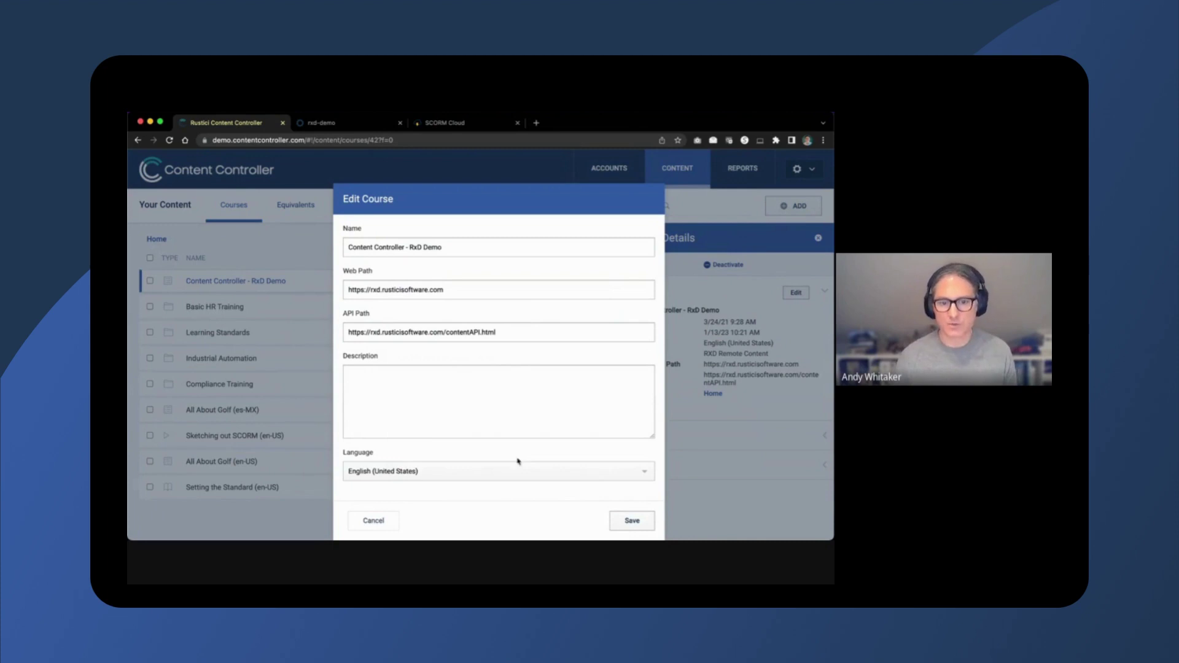
pyautogui.click(622, 525)
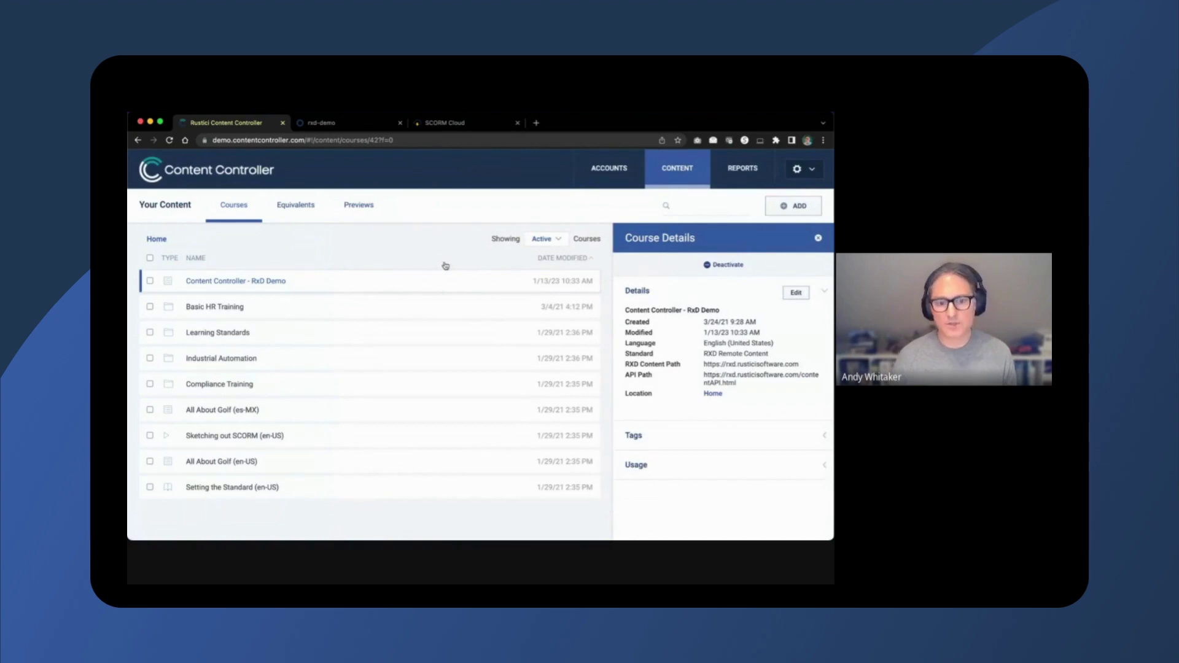
pyautogui.click(335, 124)
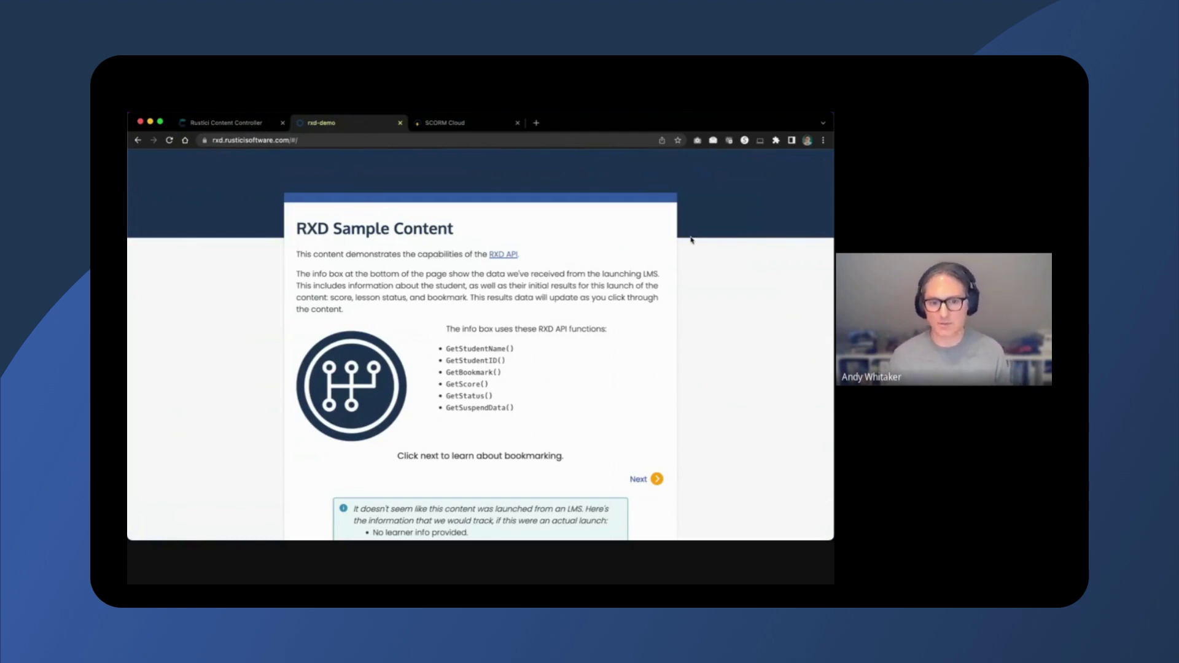
pyautogui.scroll(-2, 691, 239)
pyautogui.scroll(-1, 692, 239)
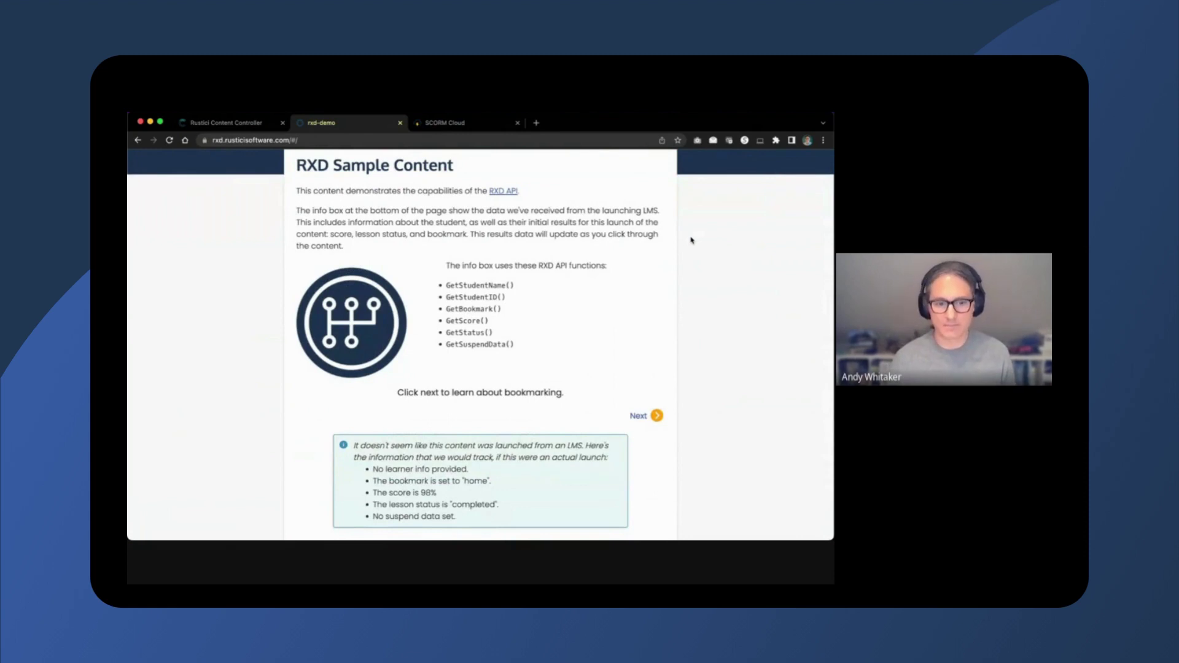
pyautogui.scroll(3, 691, 240)
pyautogui.click(242, 123)
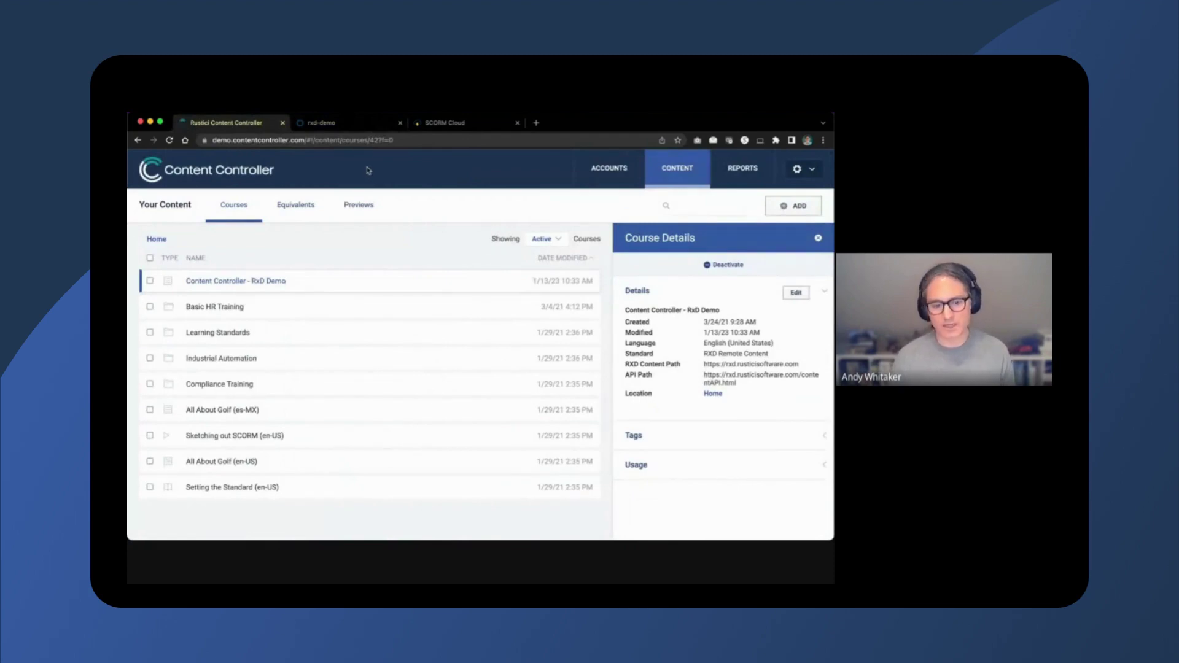
# Open the content shared with the Acme, Inc. account
pyautogui.click(583, 170)
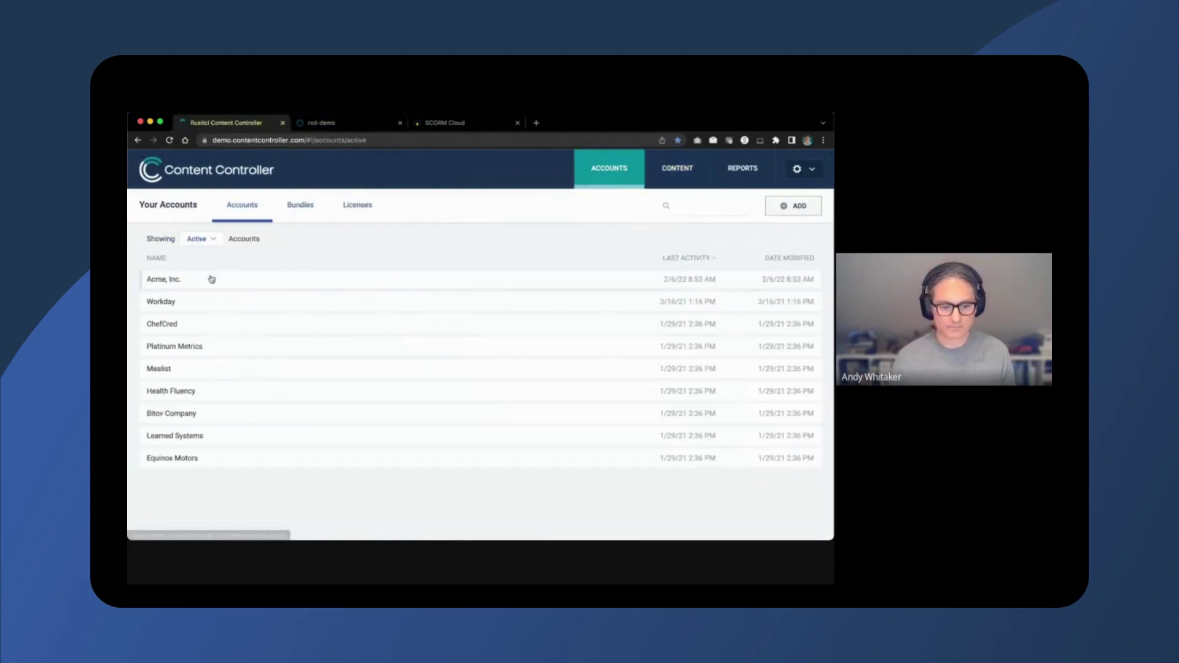
pyautogui.click(211, 278)
pyautogui.click(290, 208)
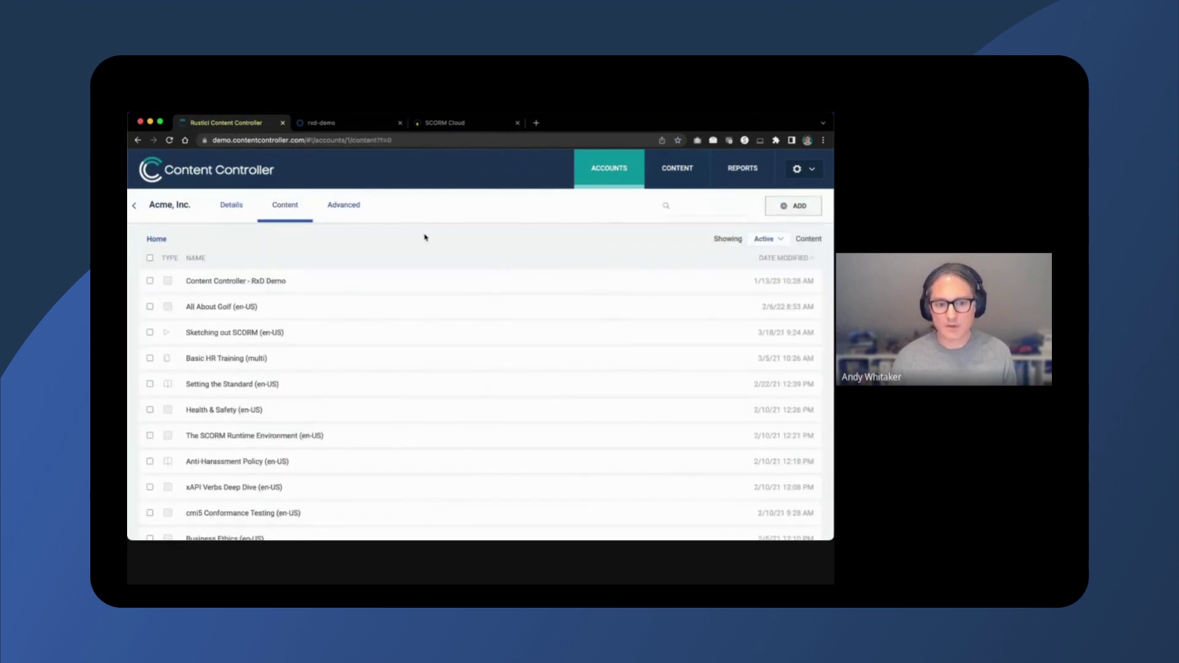
# Get a SCORM 1.2 package link for RxD Demo, then go to SCORM Cloud's library
pyautogui.click(396, 277)
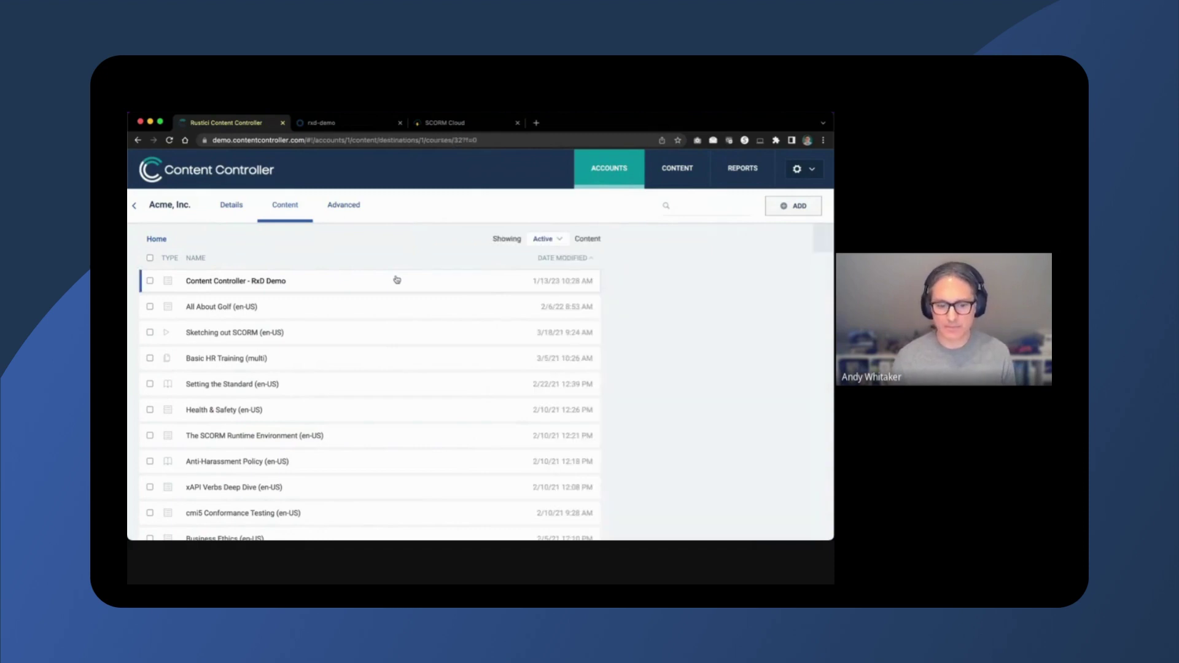
pyautogui.click(643, 267)
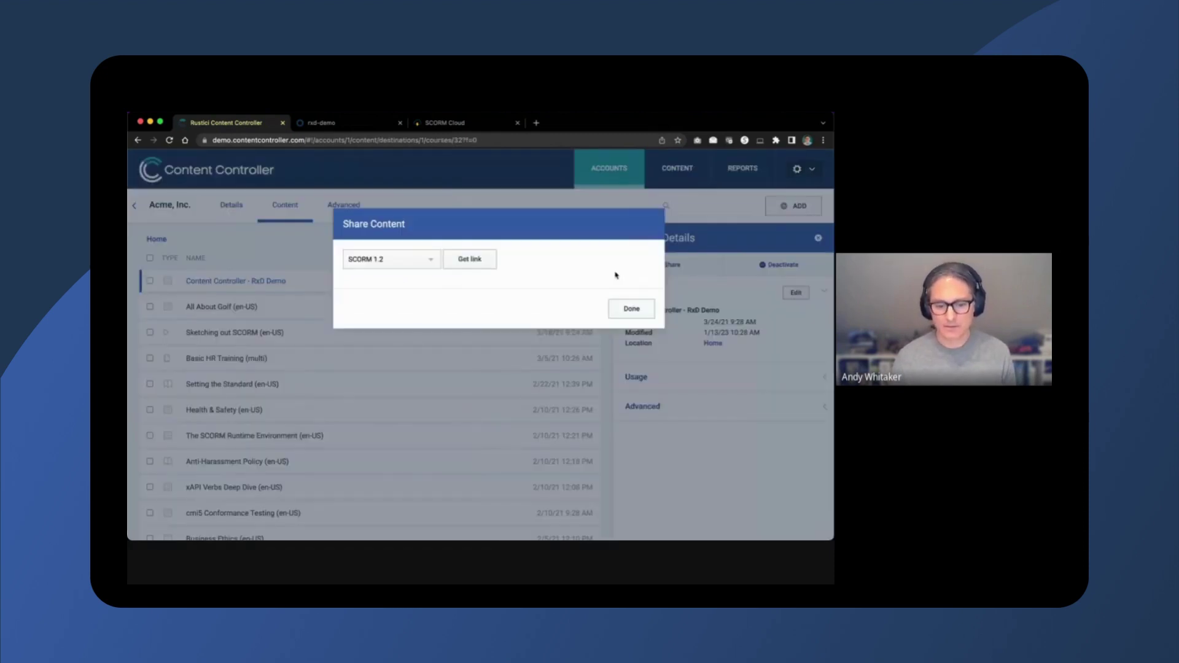
pyautogui.click(462, 261)
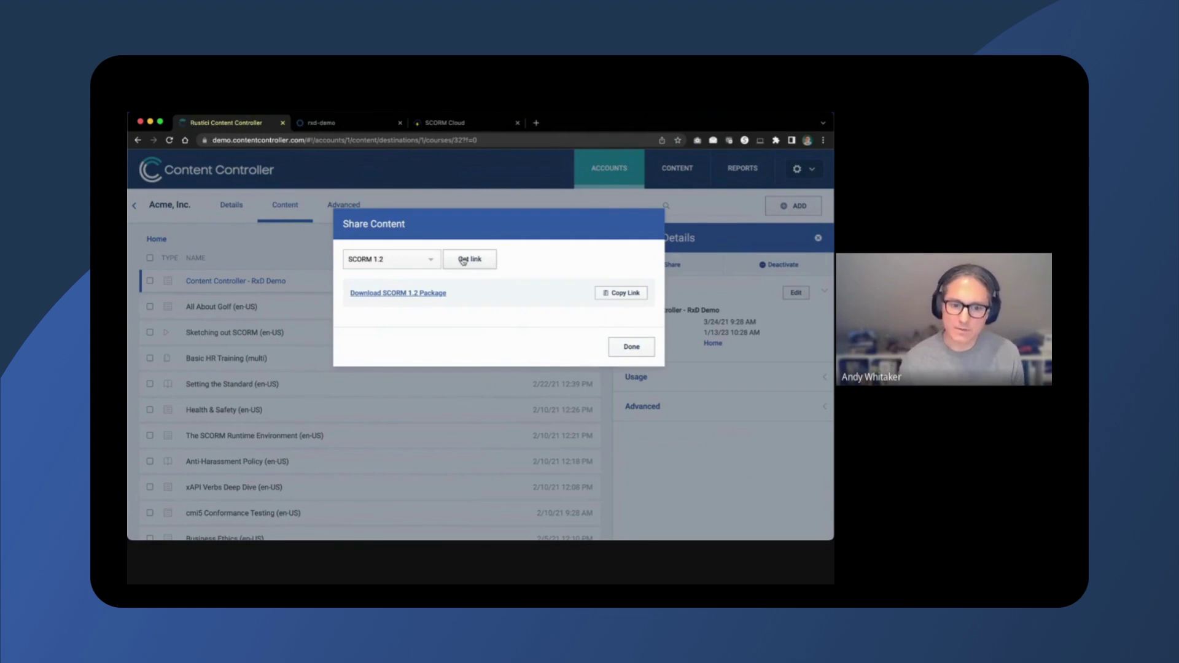
pyautogui.click(433, 126)
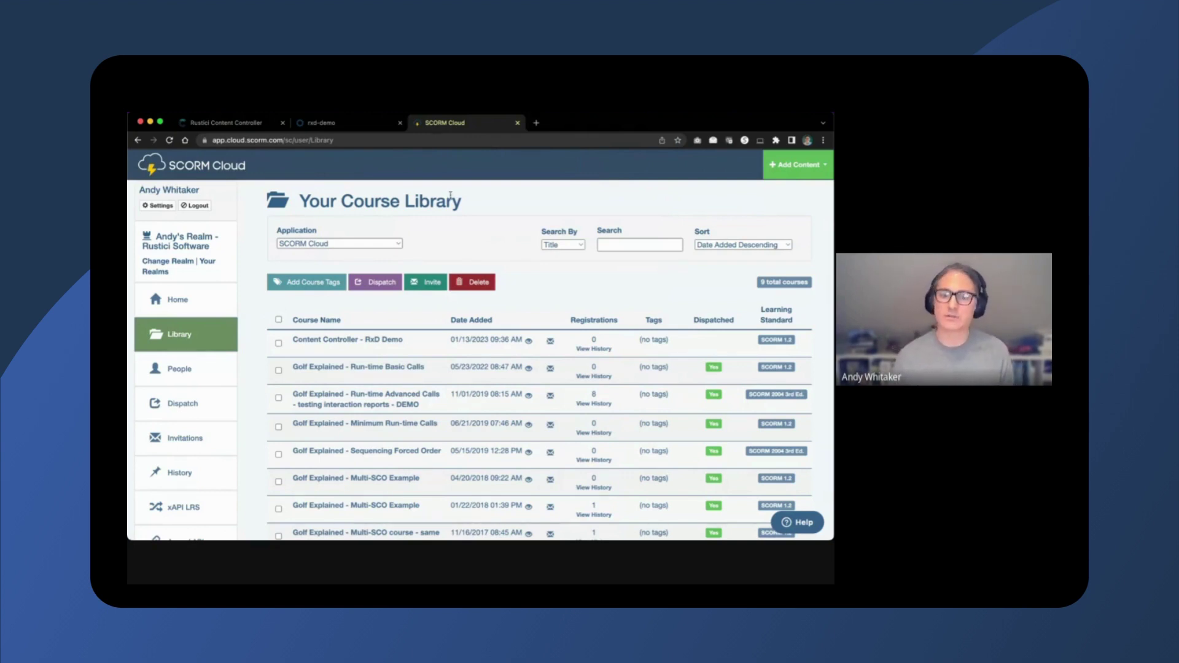
# Open the Content Controller - RxD Demo course page and scroll to its Course Sandbox
pyautogui.click(379, 341)
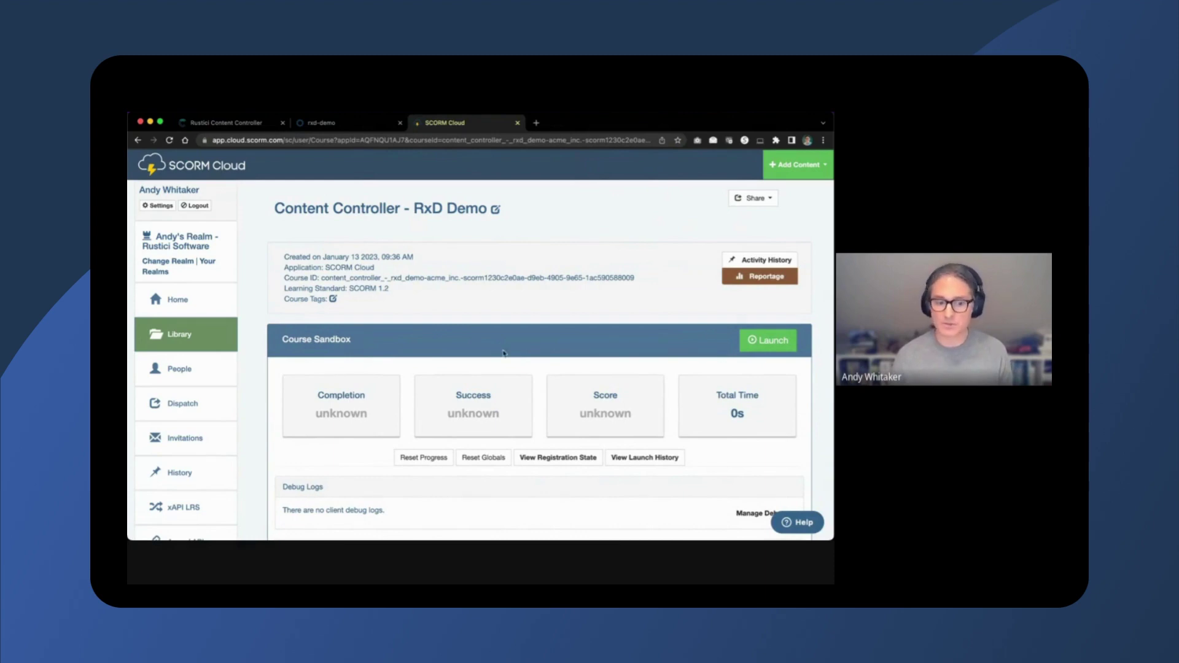
pyautogui.scroll(-2, 501, 349)
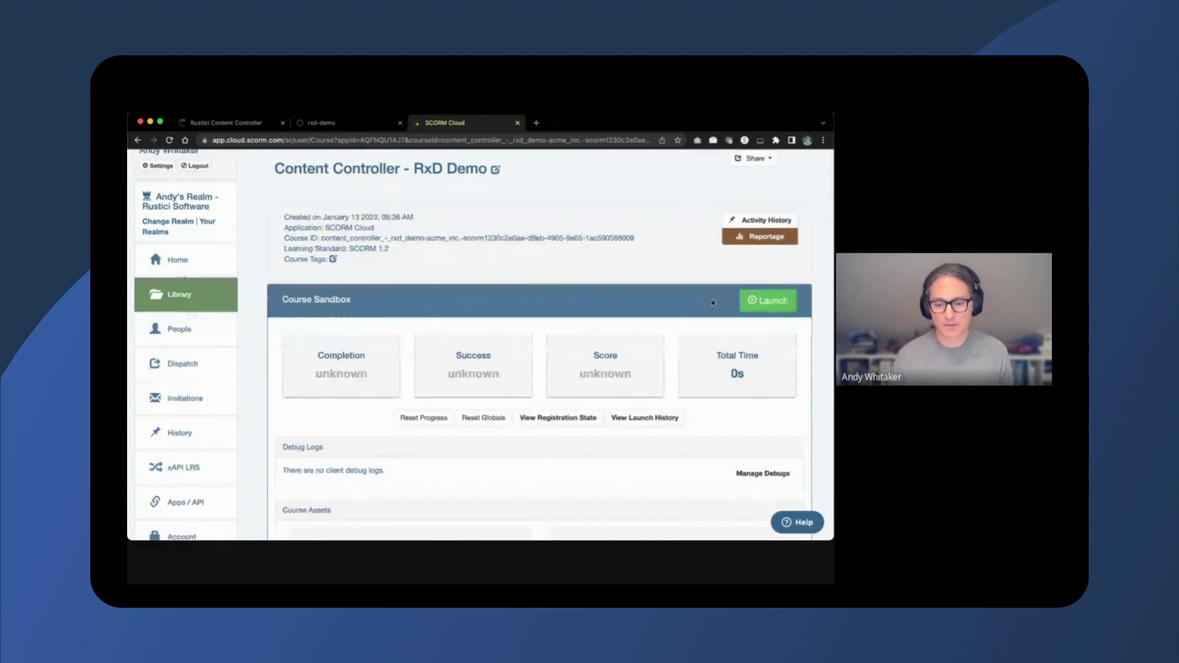
# Launch the RxD Demo in the sandbox and advance to the Scores page
pyautogui.click(762, 300)
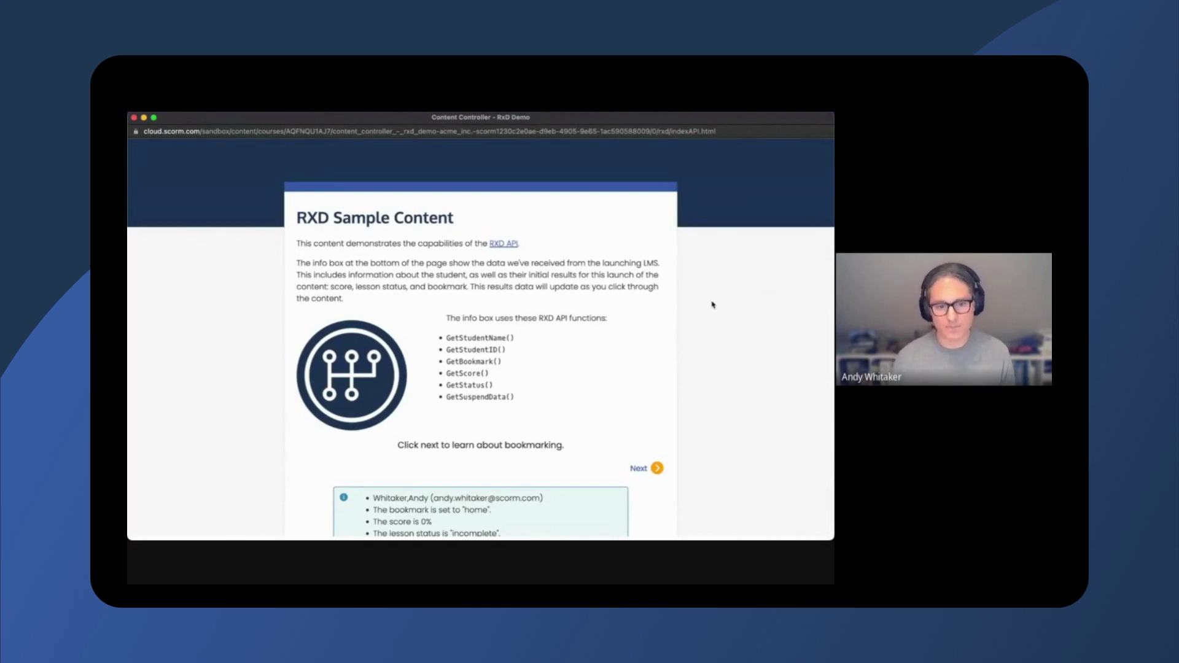
pyautogui.scroll(-3, 713, 305)
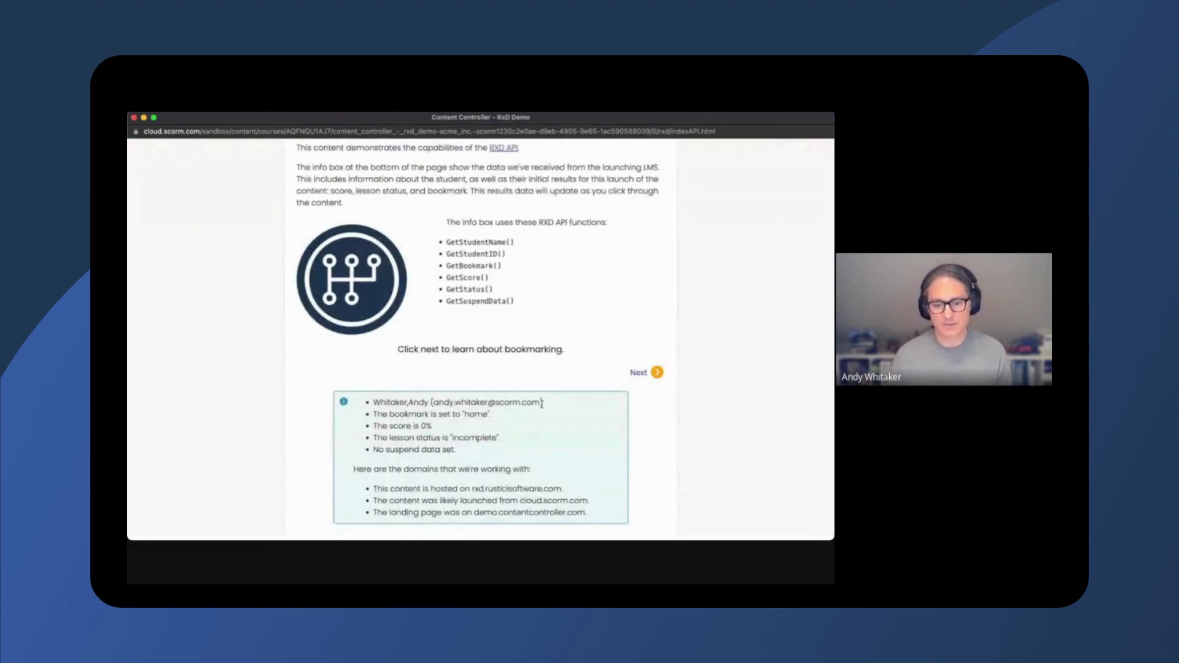
pyautogui.click(637, 376)
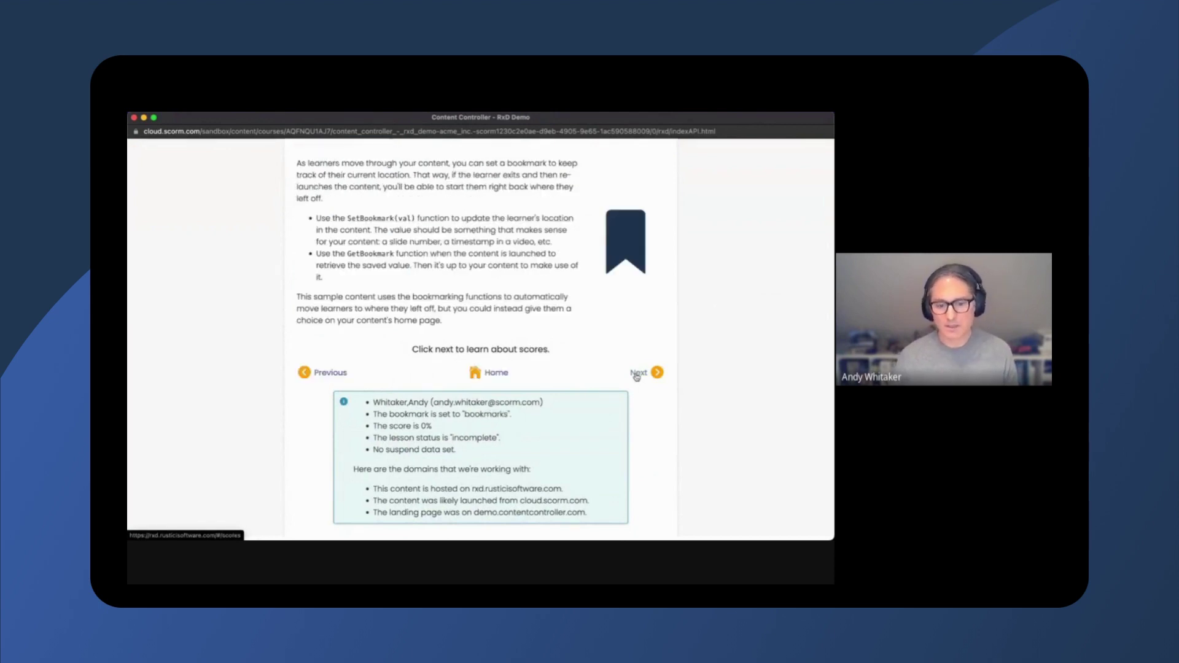
pyautogui.click(637, 376)
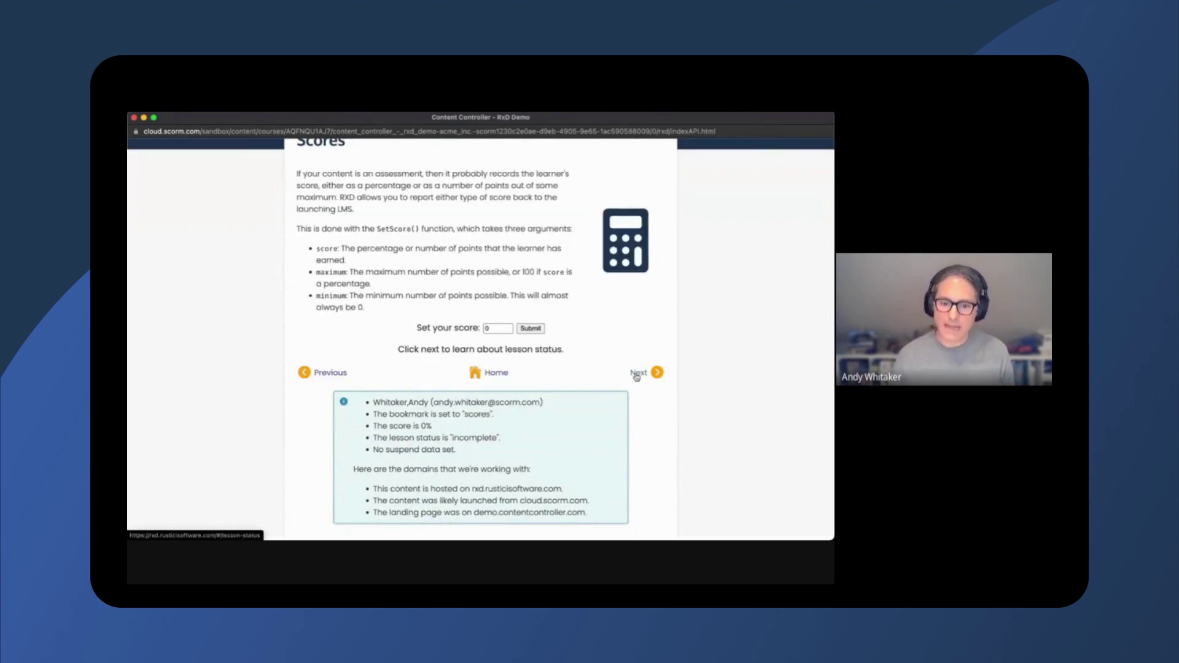
# Submit a score of 98
pyautogui.click(499, 329)
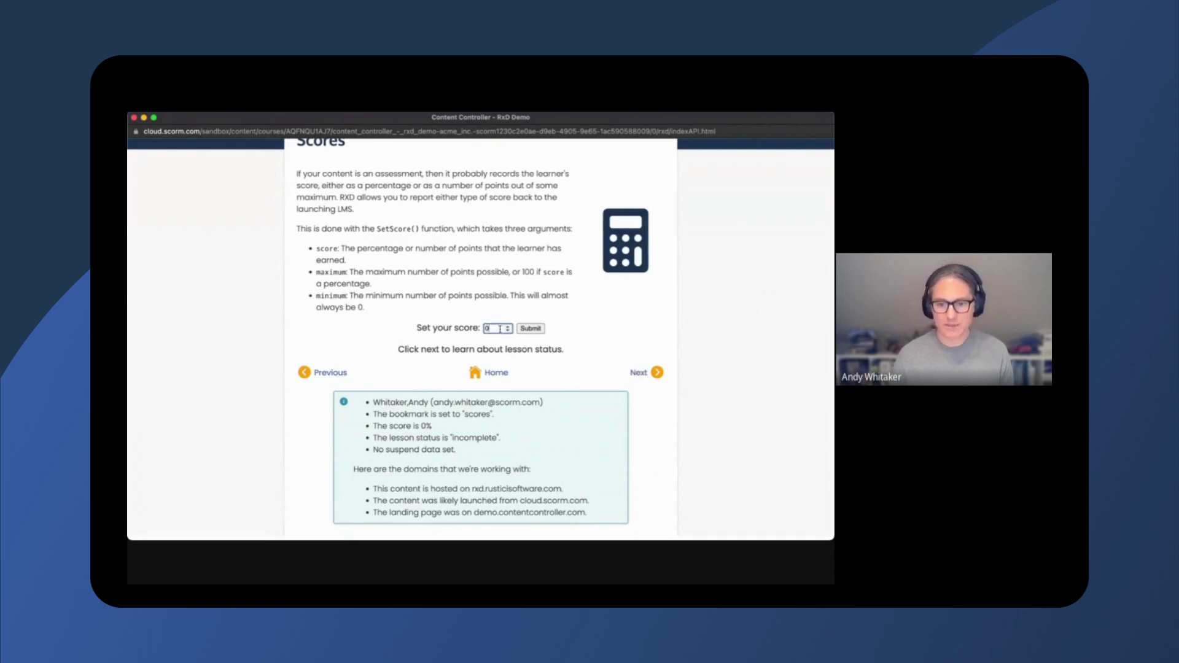
pyautogui.write('98')
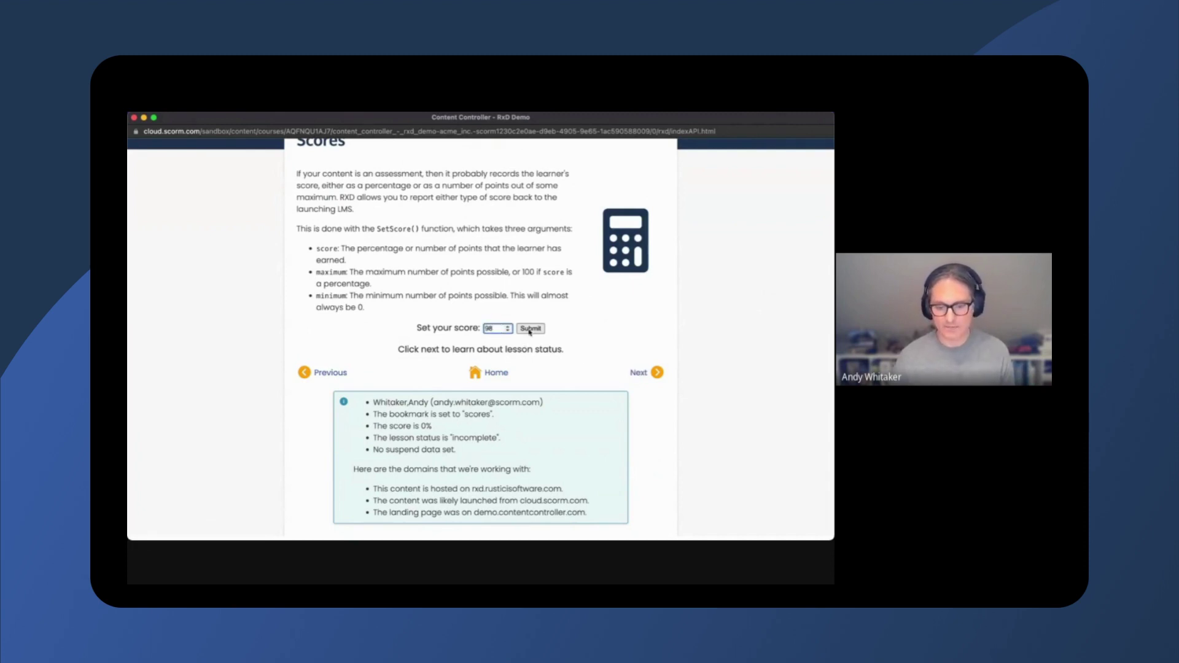
pyautogui.click(531, 329)
# Submit Completed as the lesson status and advance to The End page
pyautogui.click(643, 377)
pyautogui.click(514, 340)
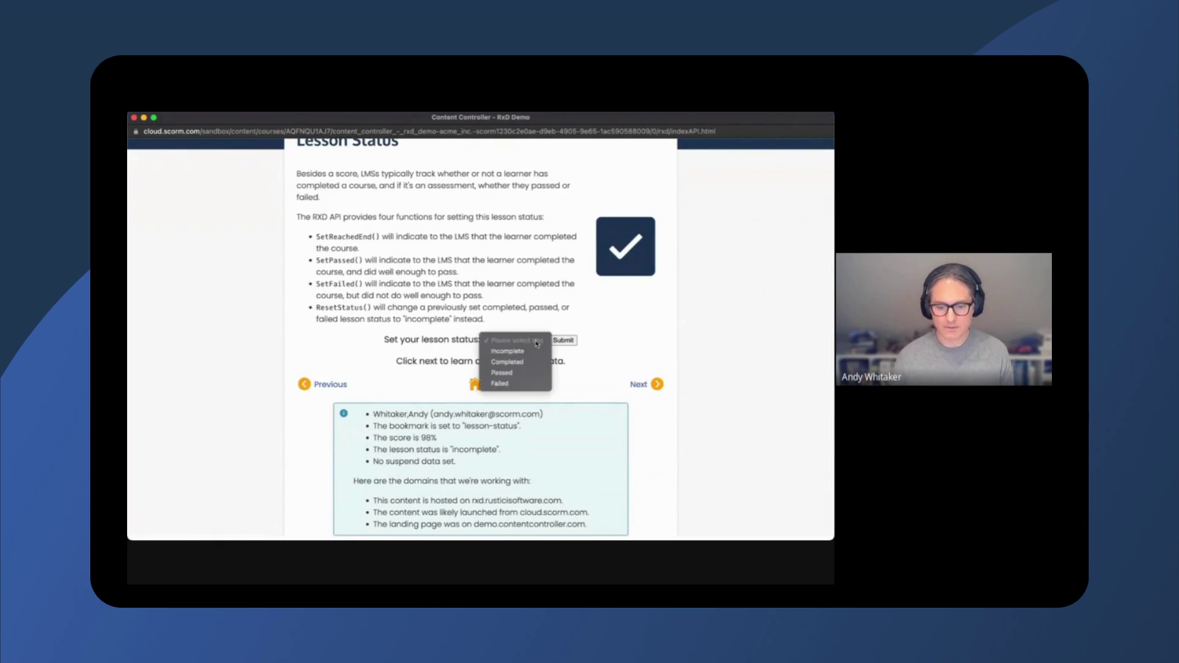
pyautogui.click(529, 362)
pyautogui.click(555, 341)
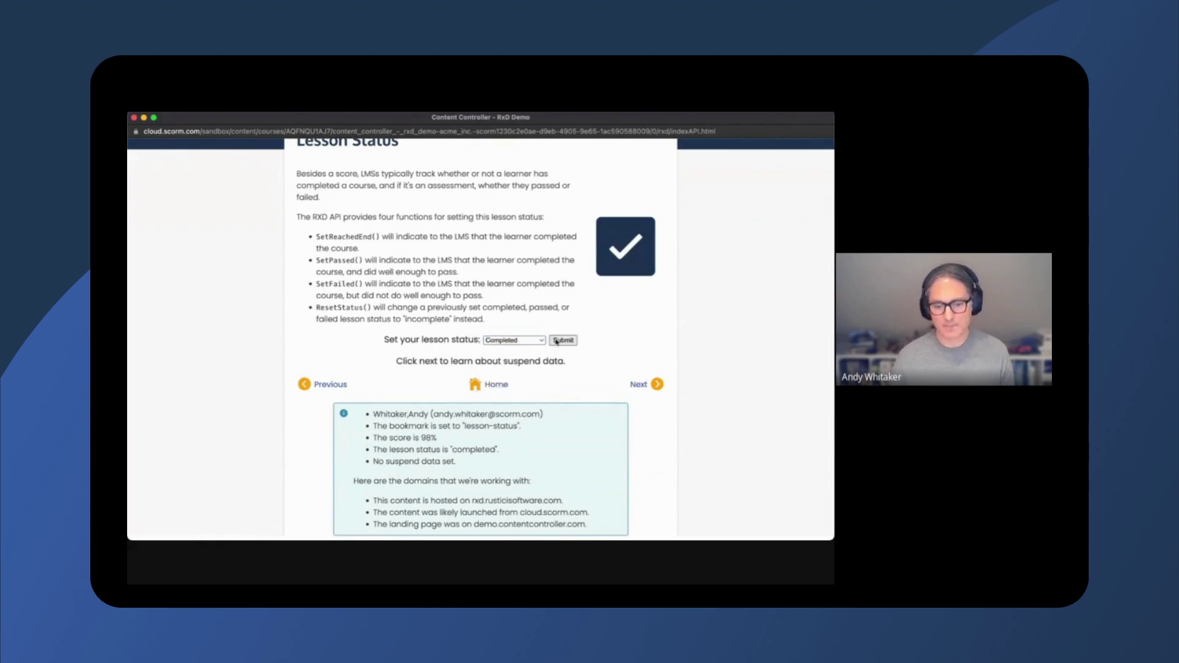
pyautogui.click(642, 387)
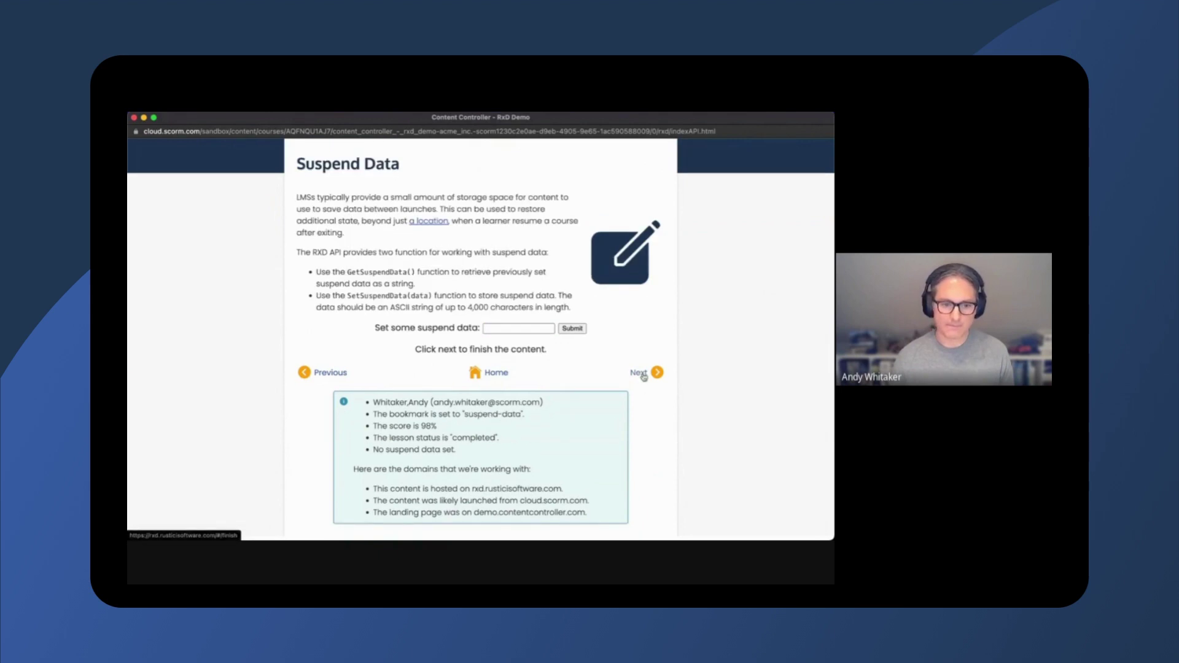
pyautogui.click(643, 377)
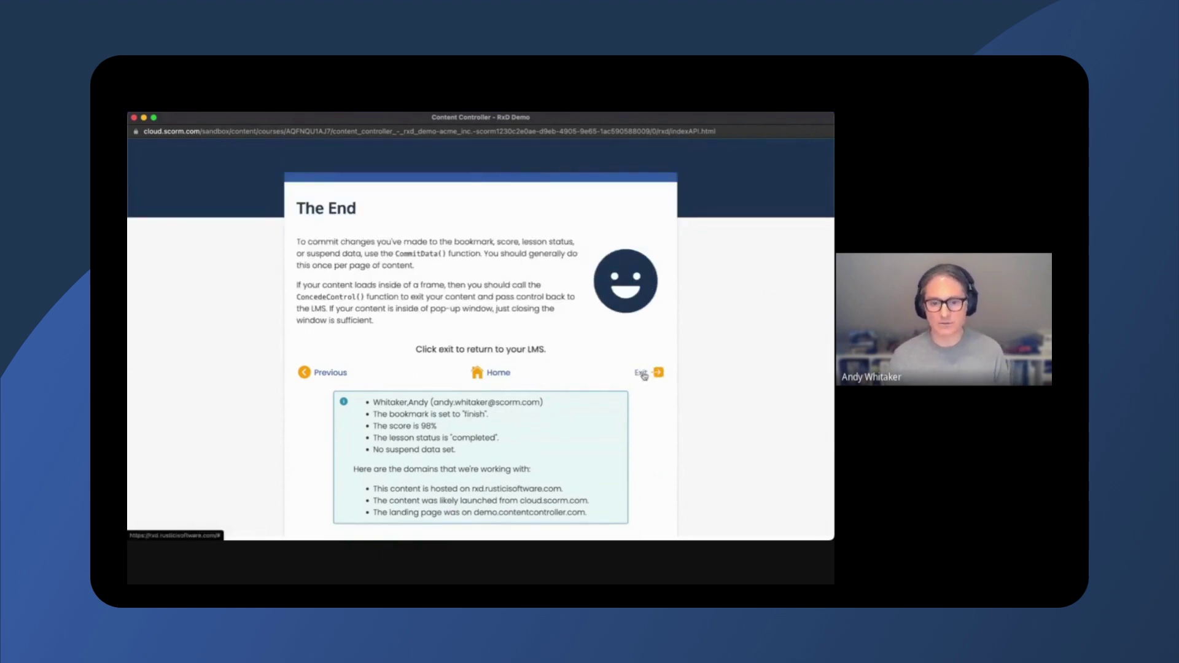
# Exit the RxD Demo course and return to its SCORM Cloud course page
pyautogui.click(642, 374)
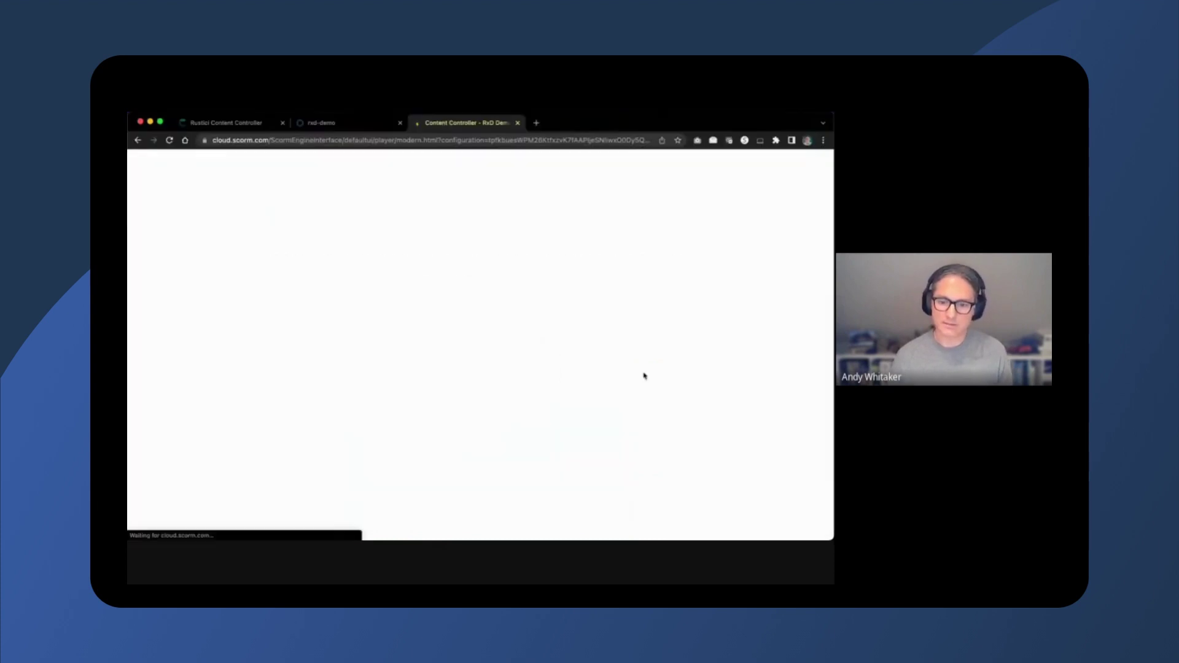